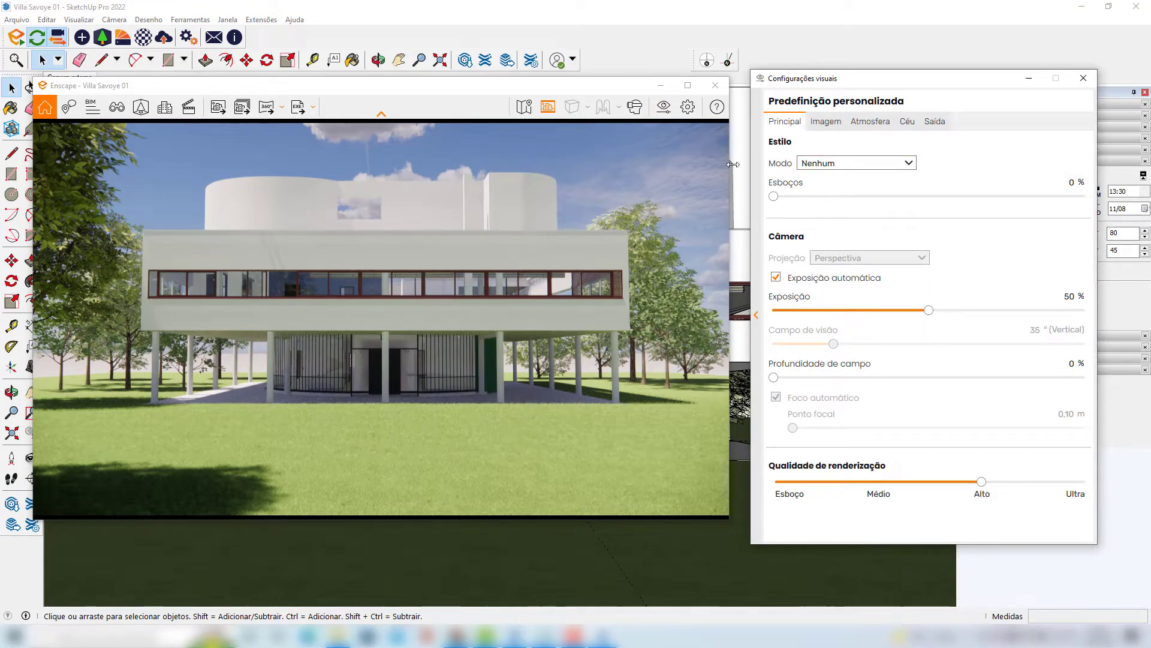
Step: Set the style mode to Branco and the sky's cloud density to 60%
click(816, 172)
click(820, 192)
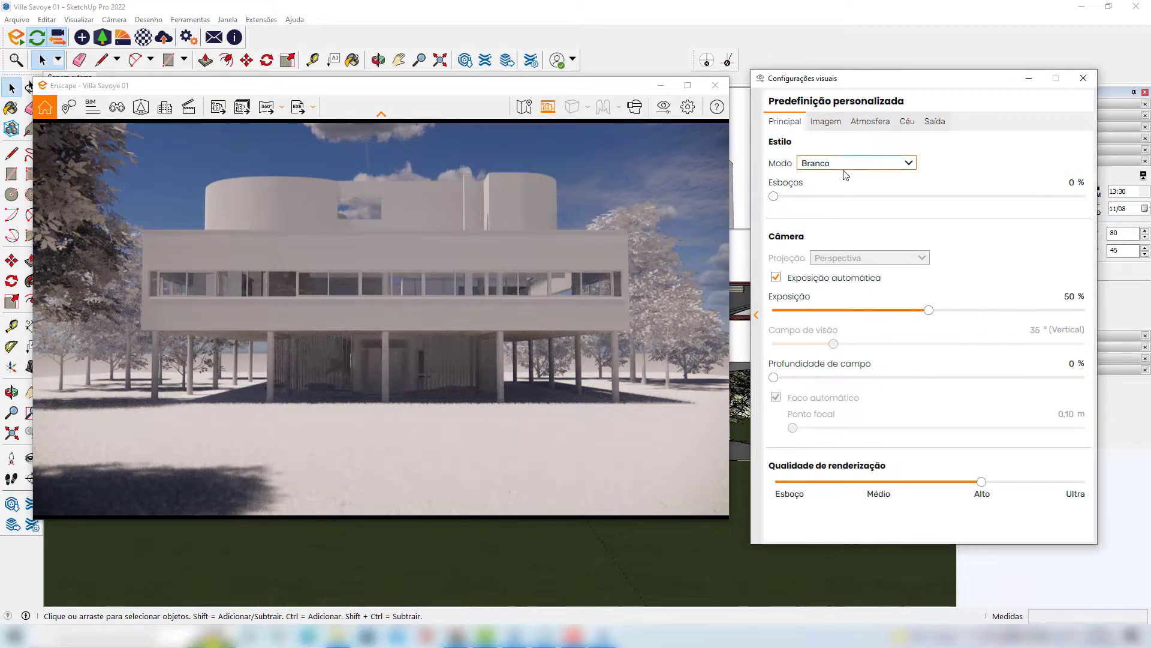
click(908, 121)
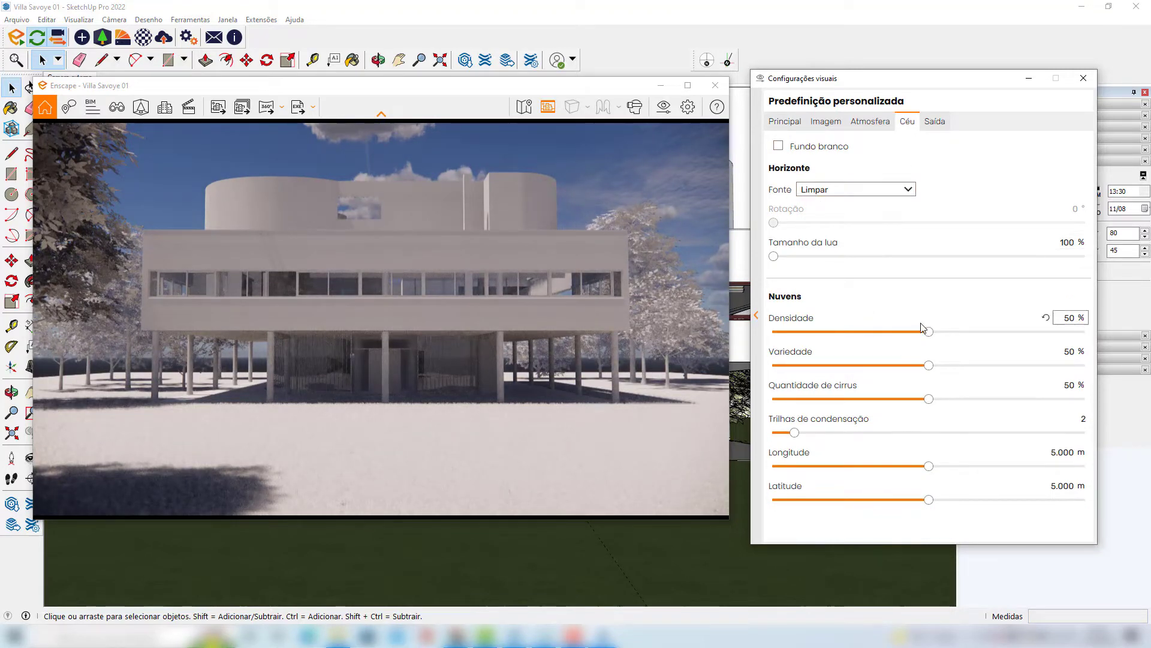
drag(929, 332, 960, 331)
Step: Try the Local de construção, Floresta and Montanhas presets as the horizon source
click(907, 189)
click(823, 286)
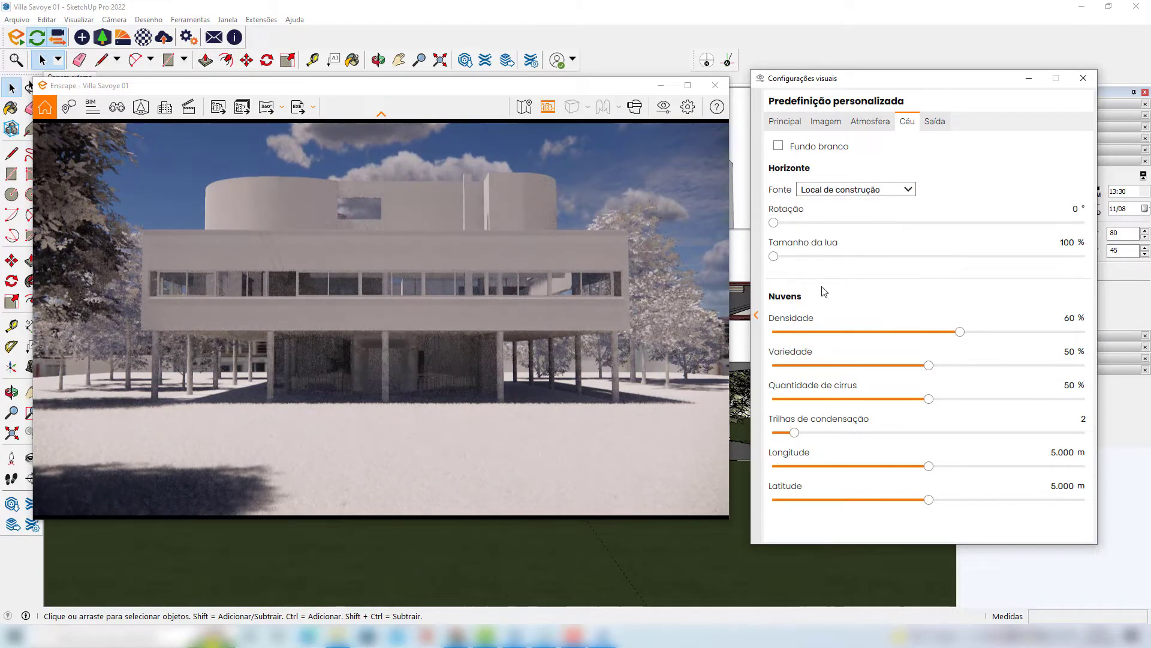
click(858, 190)
click(826, 259)
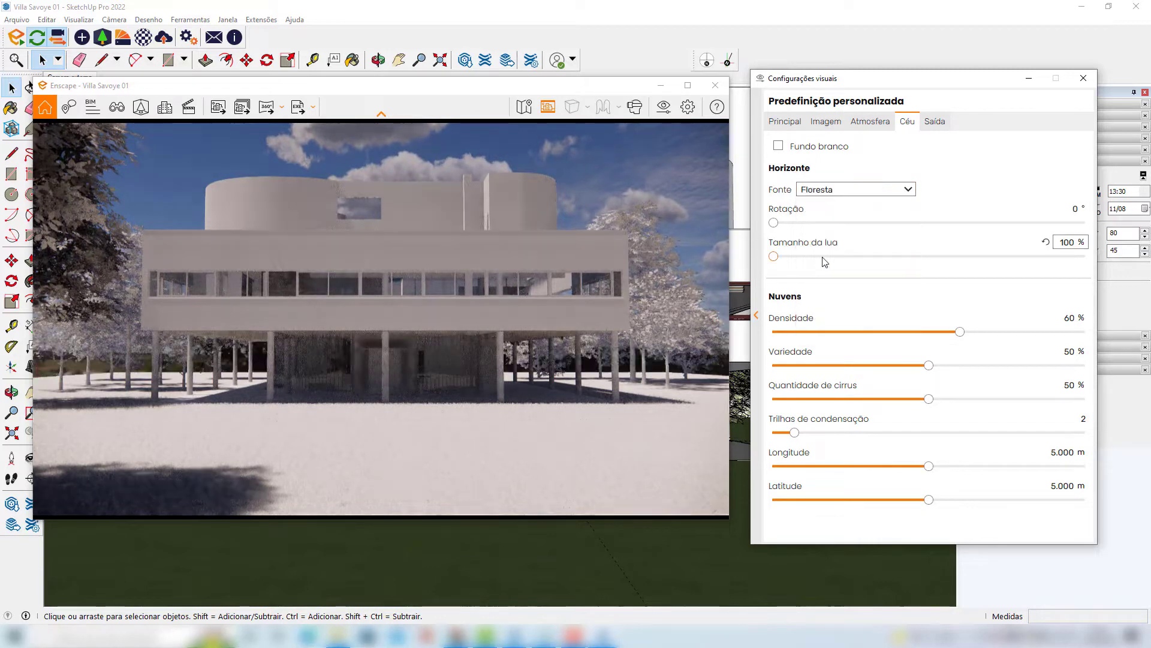
click(828, 189)
click(834, 271)
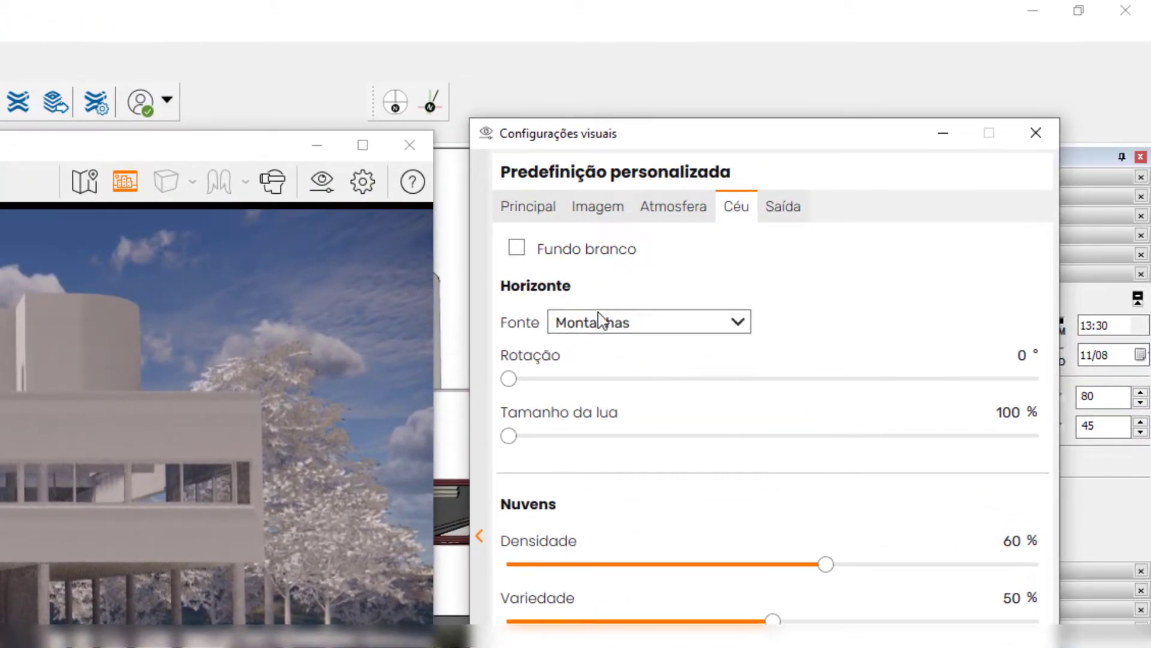
Step: Set the horizon source to Skybox
click(578, 322)
click(605, 368)
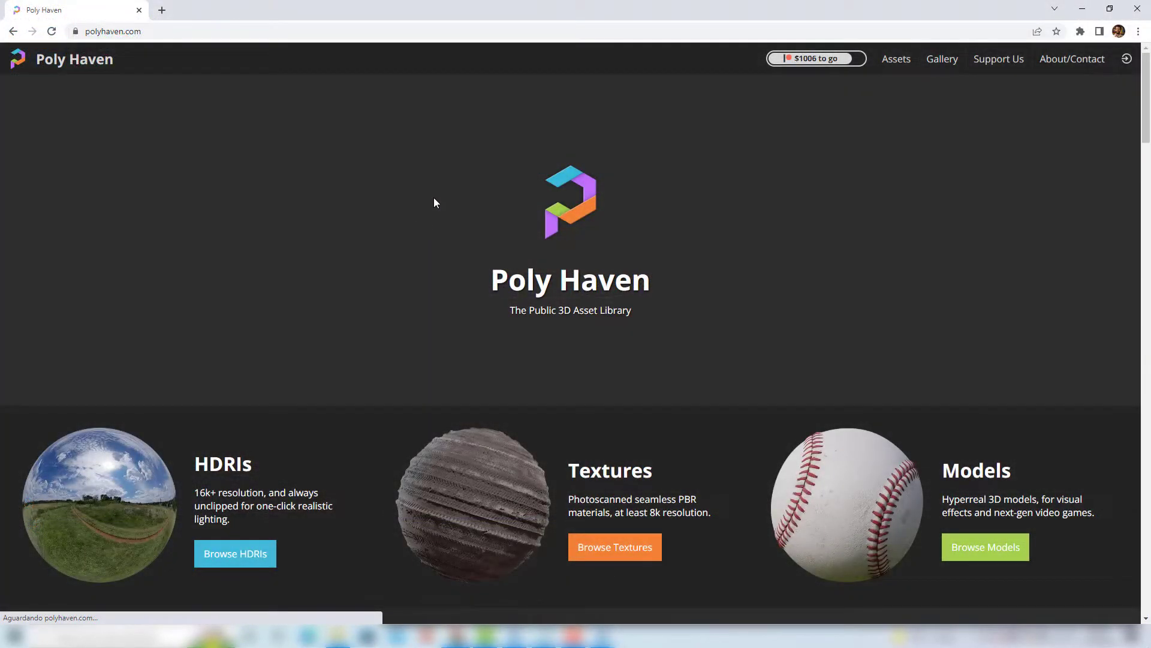
Step: Switch to the Poly Haven website in the browser and look through its HDRI library
mouse_move(1148, 85)
mouse_down()
mouse_move(1148, 105)
mouse_move(1148, 79)
mouse_up()
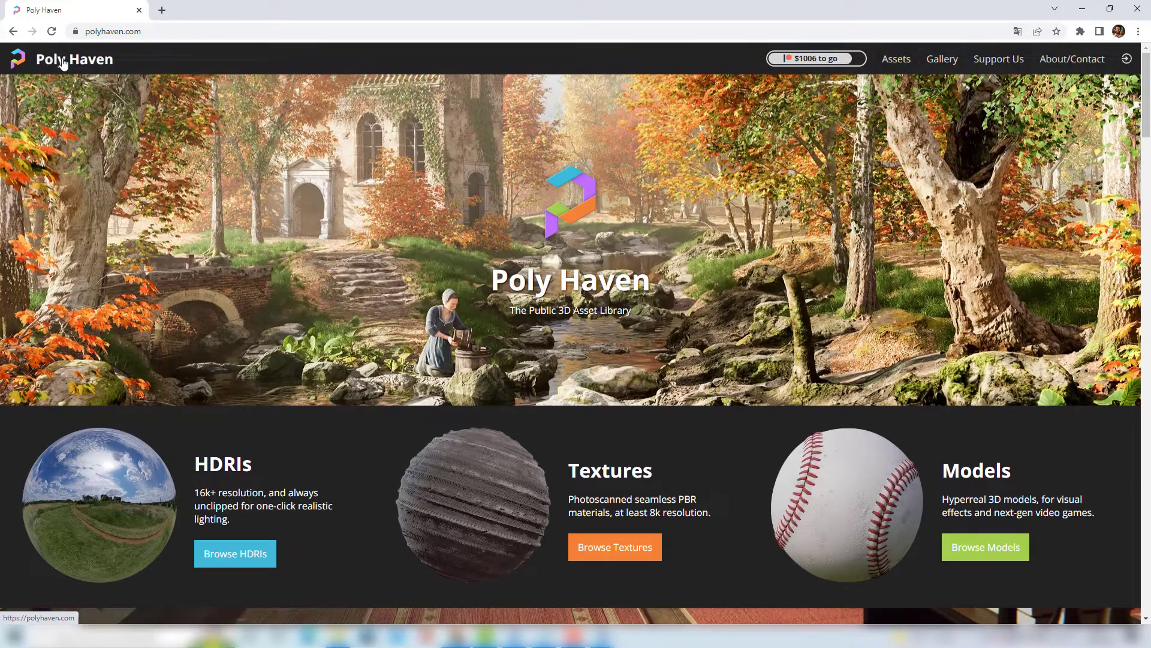
click(109, 66)
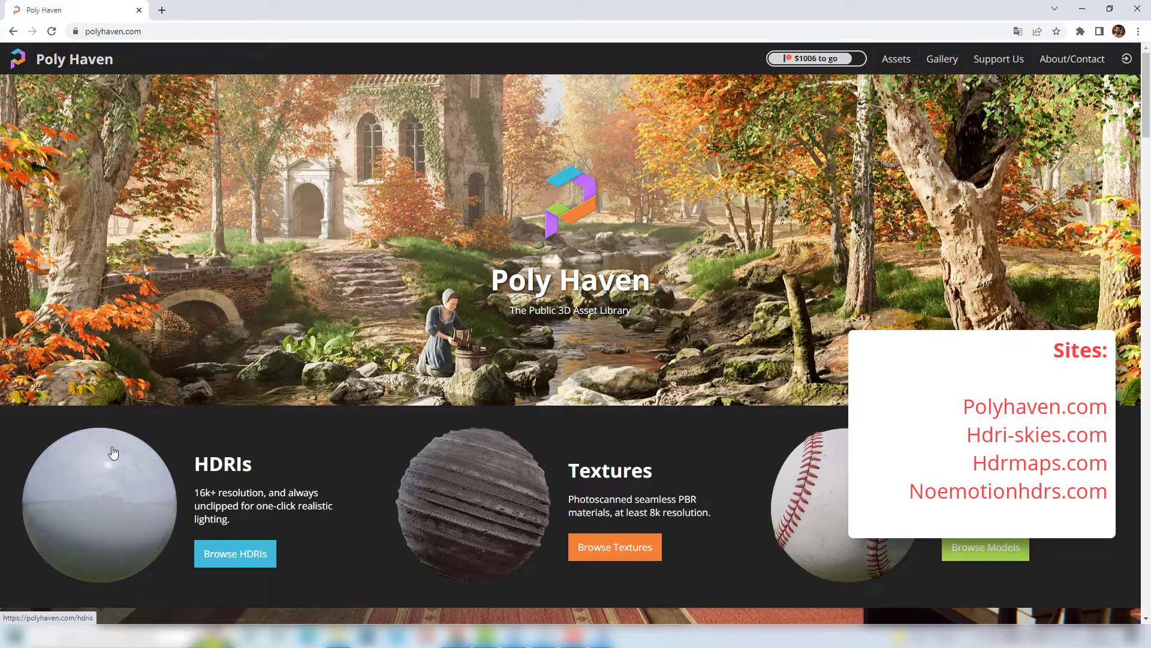
click(114, 477)
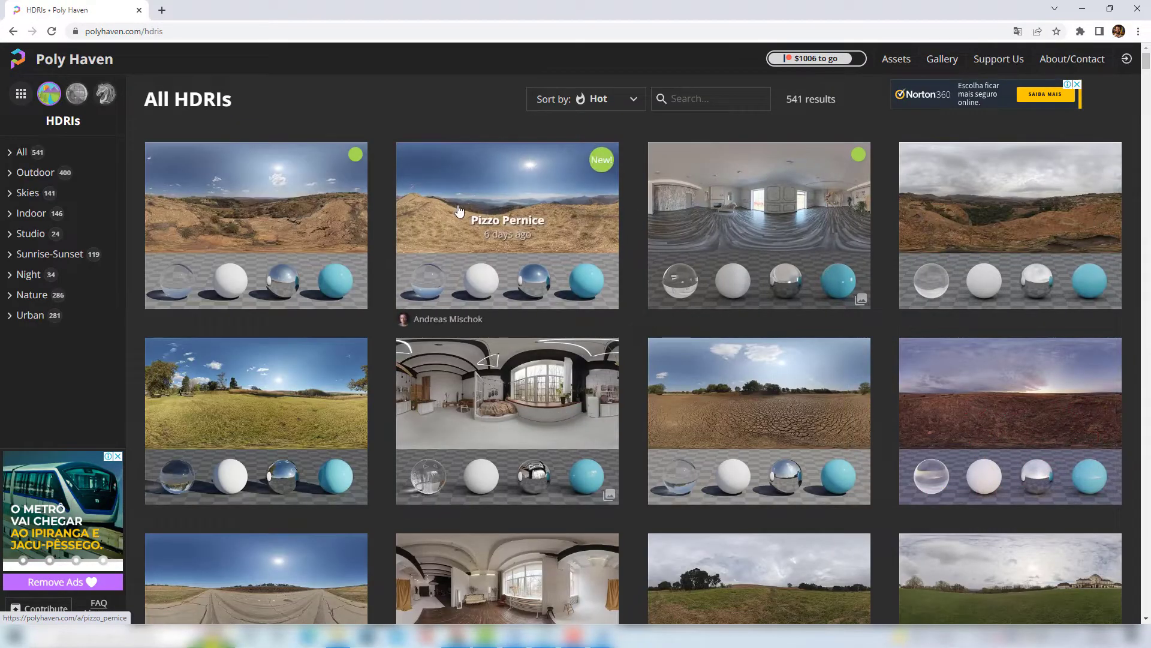
mouse_move(1147, 65)
mouse_down()
mouse_move(1149, 94)
mouse_move(1150, 53)
mouse_up()
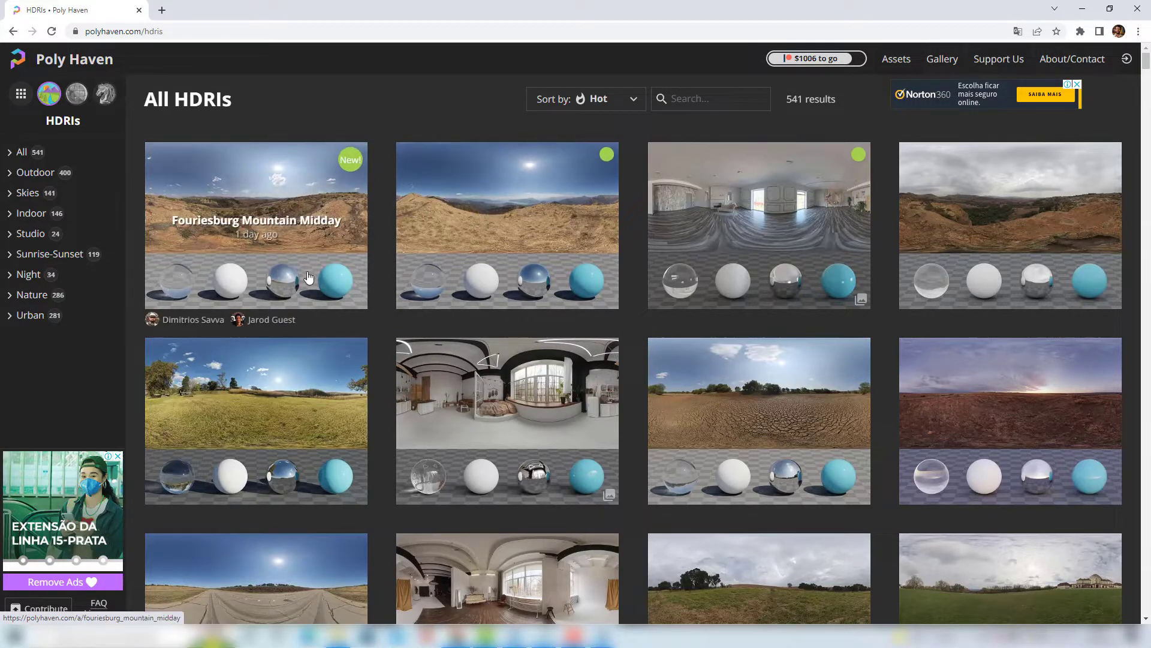
mouse_move(1147, 66)
mouse_down()
mouse_move(1146, 87)
mouse_move(1145, 60)
mouse_up()
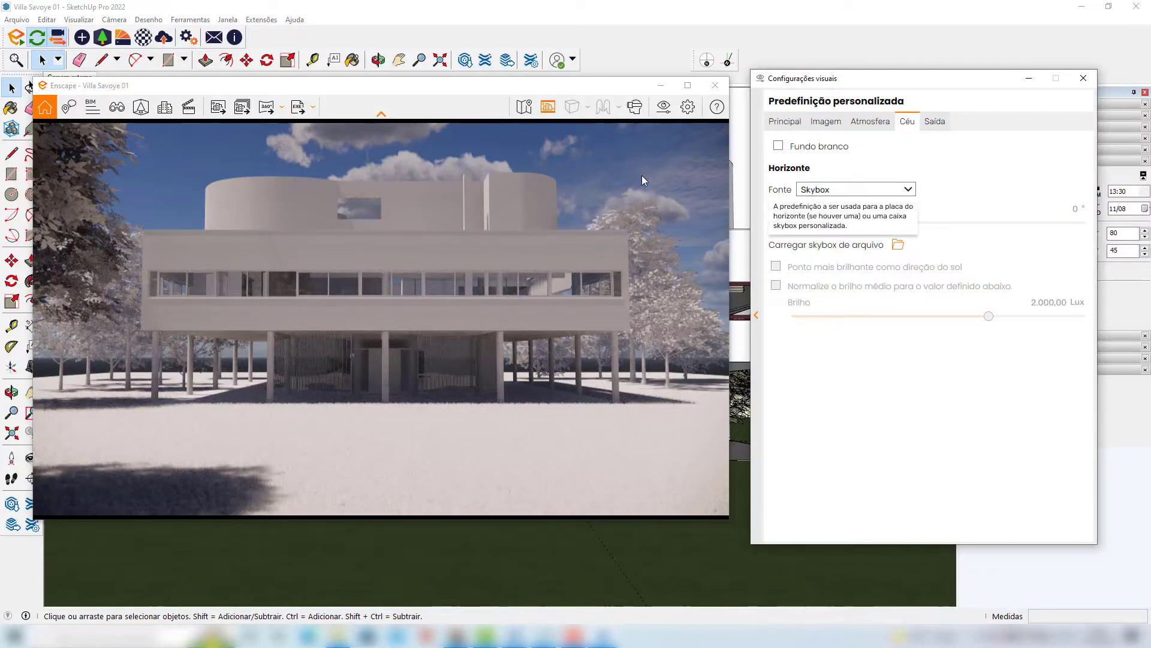
Step: Back in Enscape, load belfast_farmhouse_2k as the skybox and use its brightest point as the sun direction
click(898, 247)
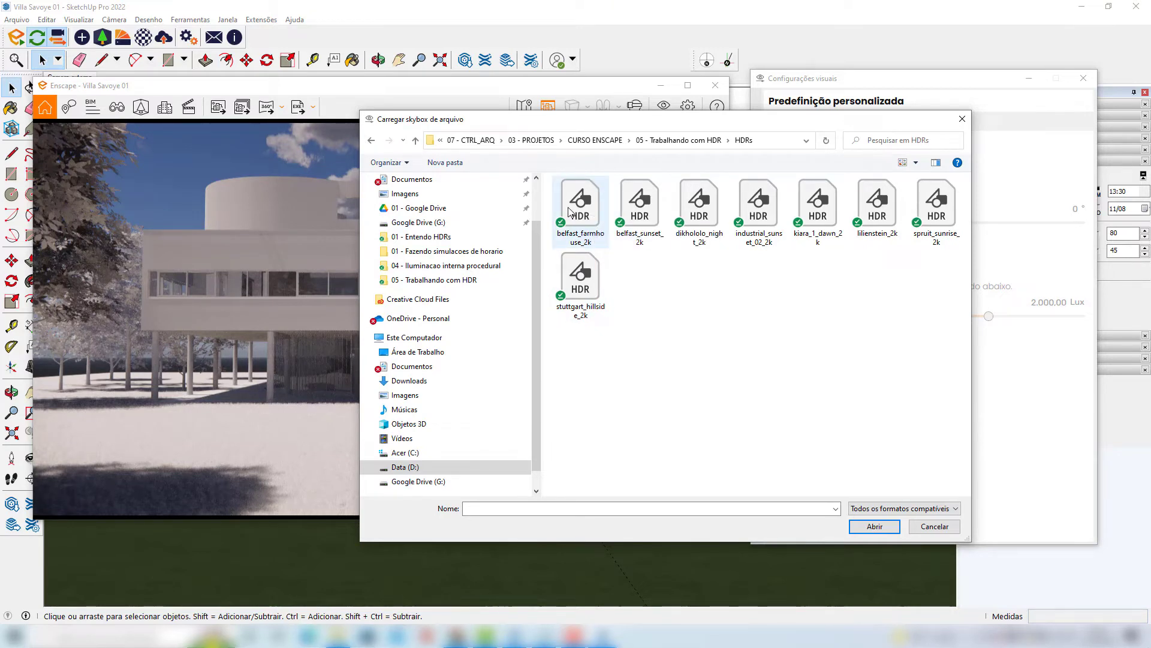
click(568, 207)
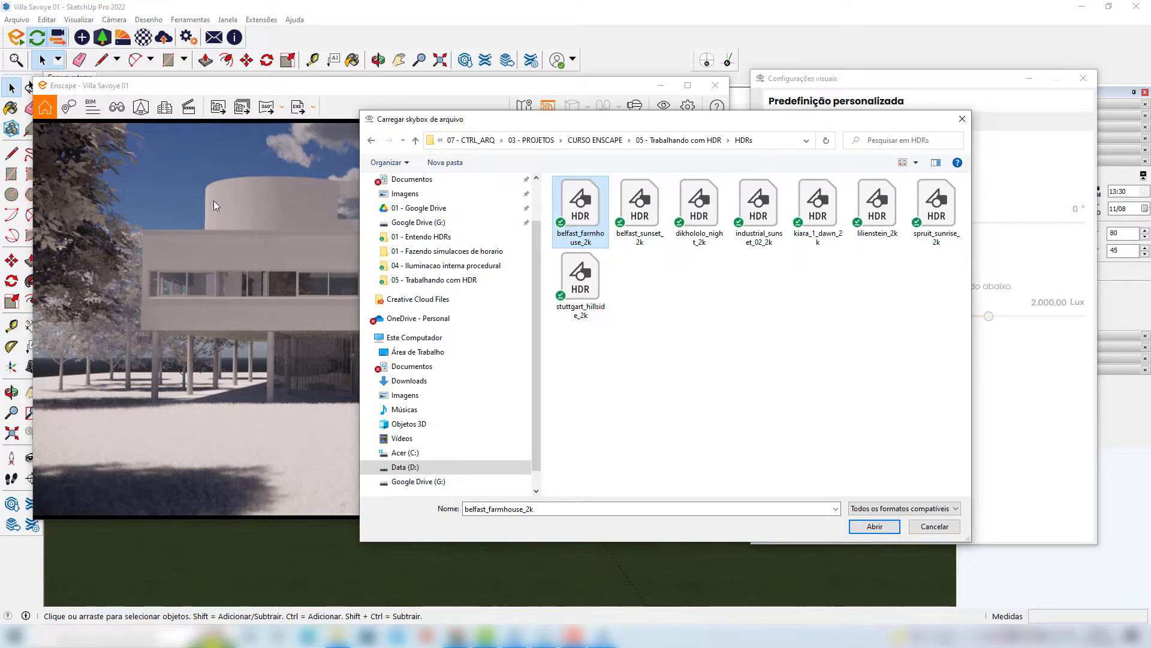
click(874, 526)
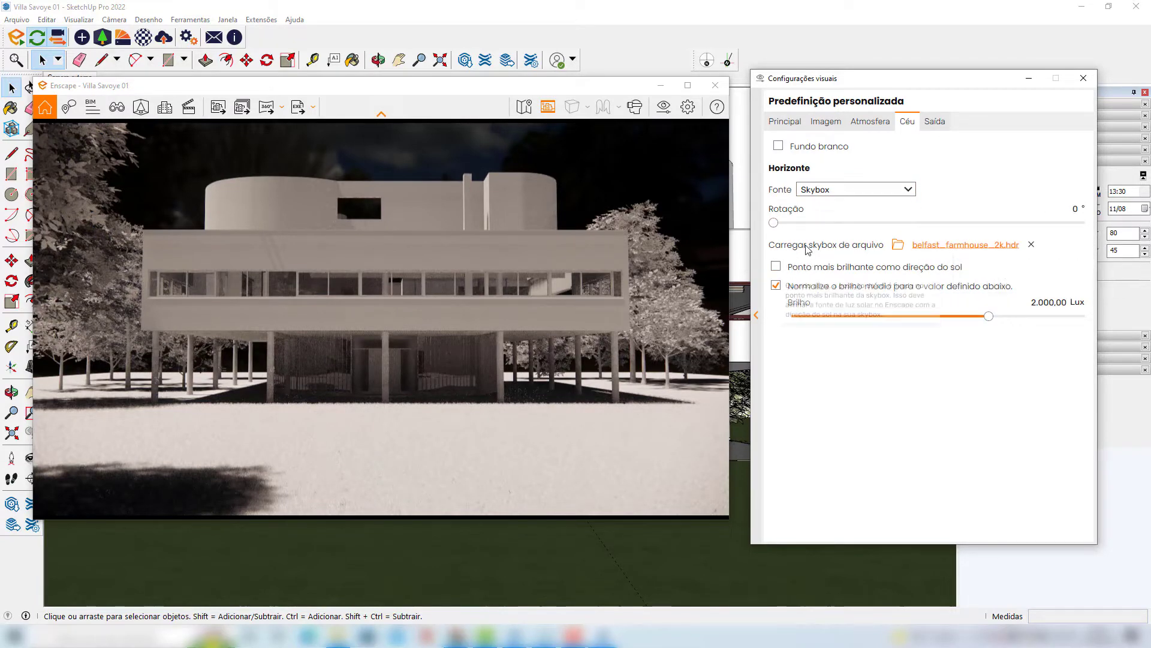
click(777, 267)
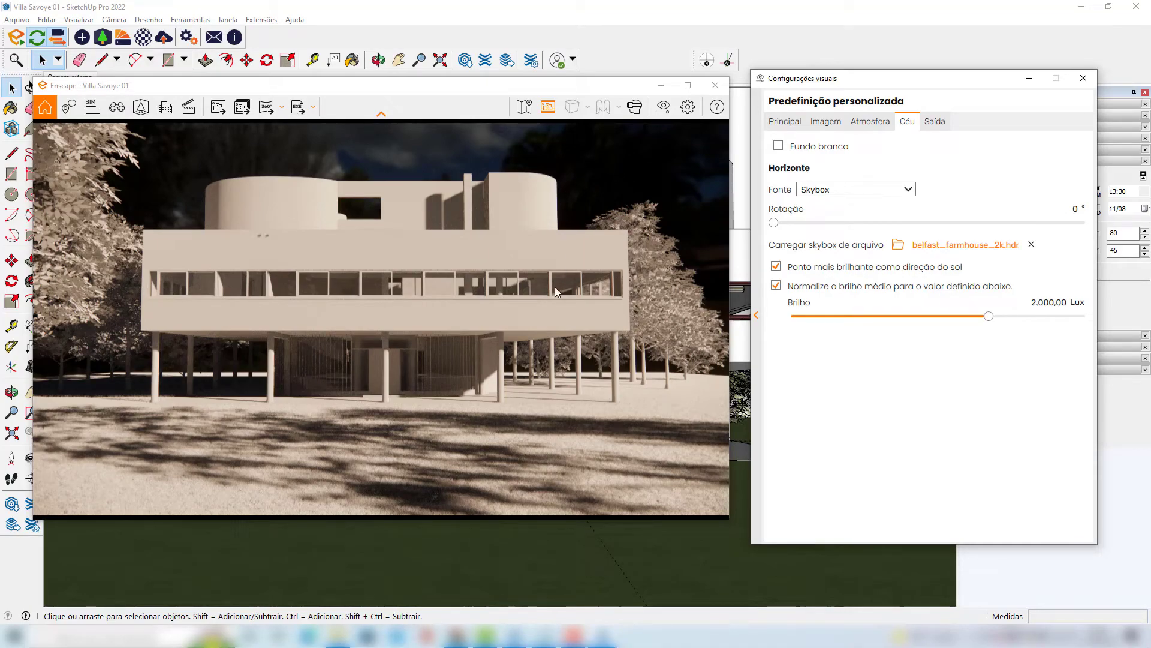
Step: Rotate the skybox to about 228° so the sun stands behind the villa
drag(774, 223, 973, 231)
right_drag(476, 307, 393, 301)
right_drag(461, 337, 447, 336)
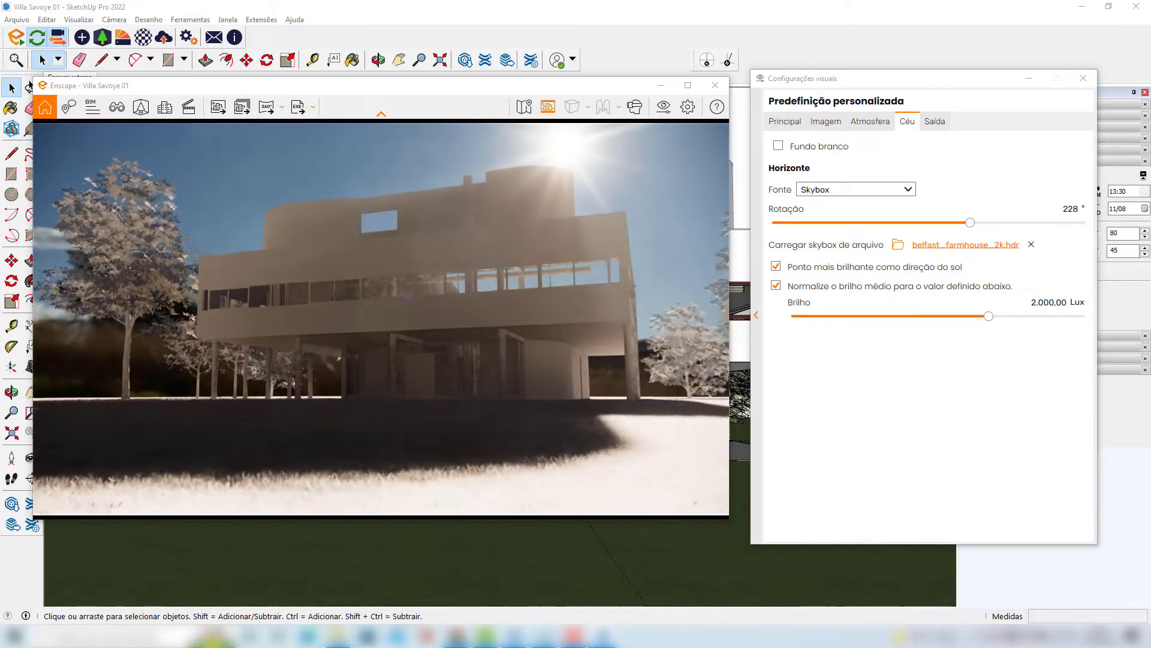
middle_drag(457, 334, 455, 350)
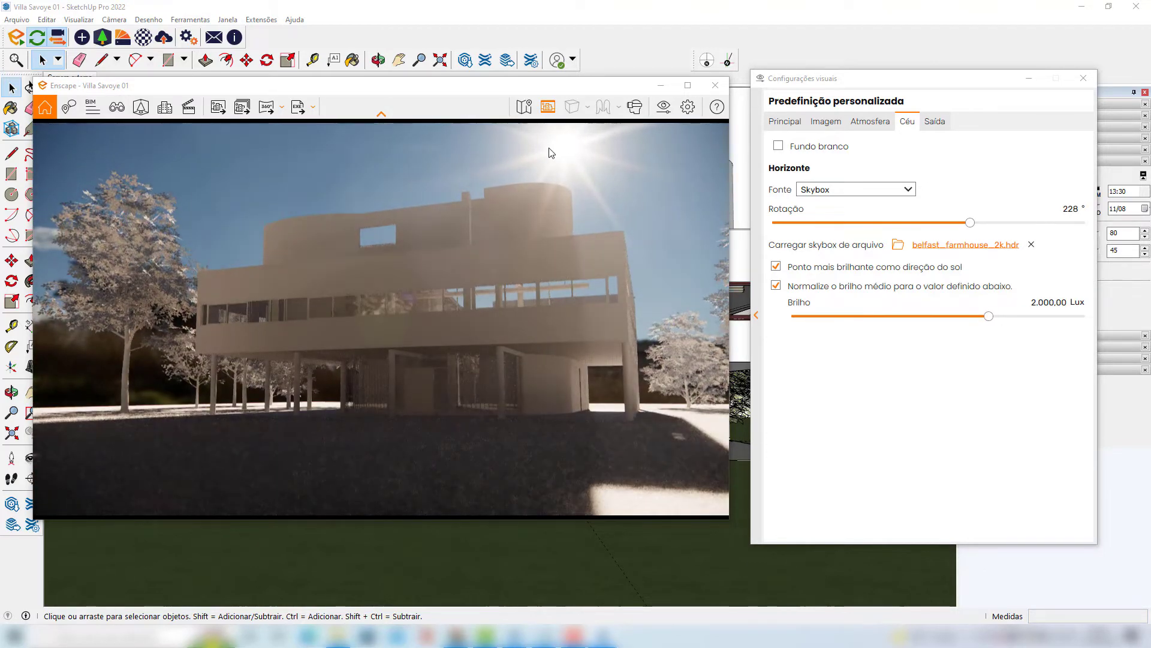
key(e)
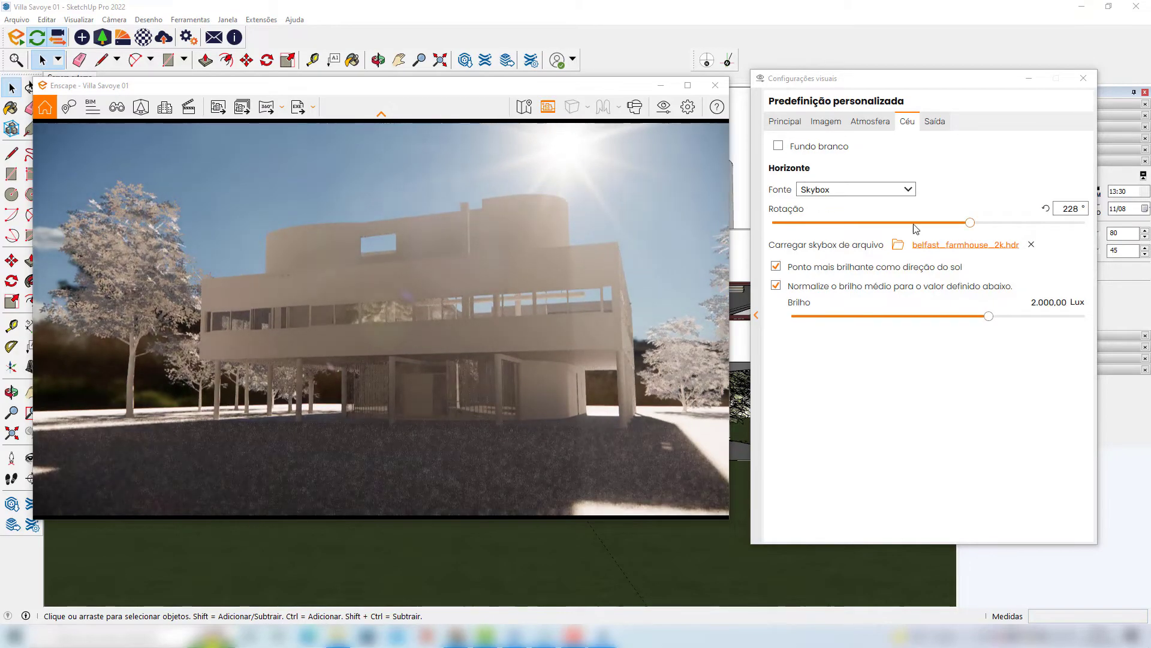
Step: Set the skybox brightness to about 10.594,40 Lux and its rotation to about 122°
drag(973, 224, 943, 227)
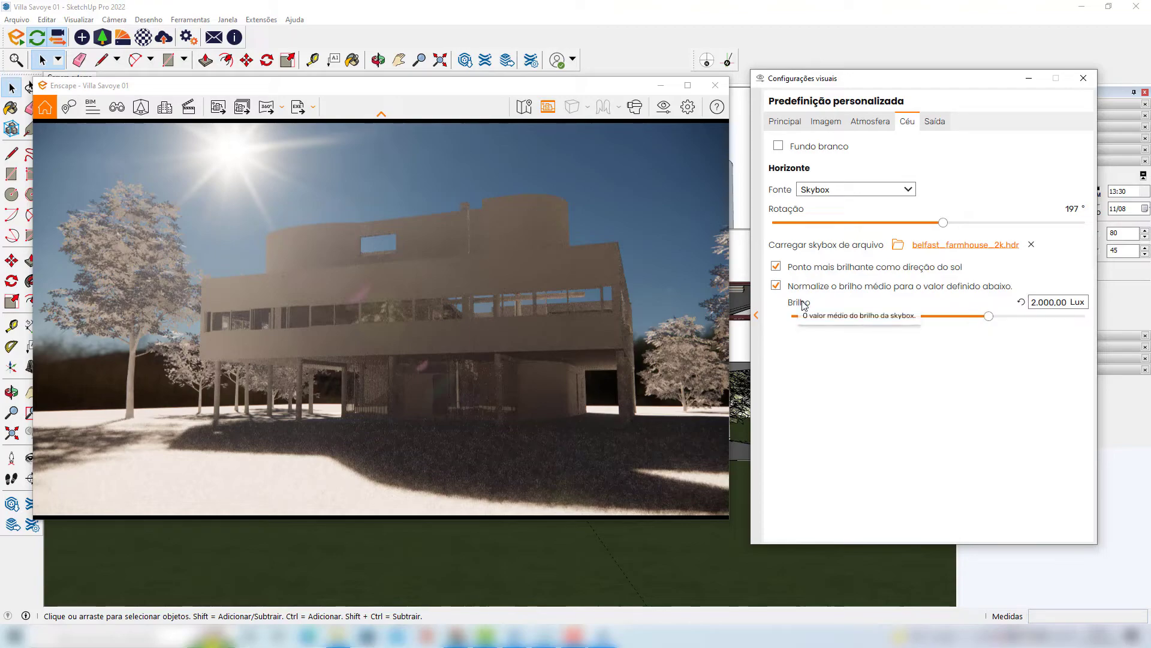
drag(971, 316, 1025, 317)
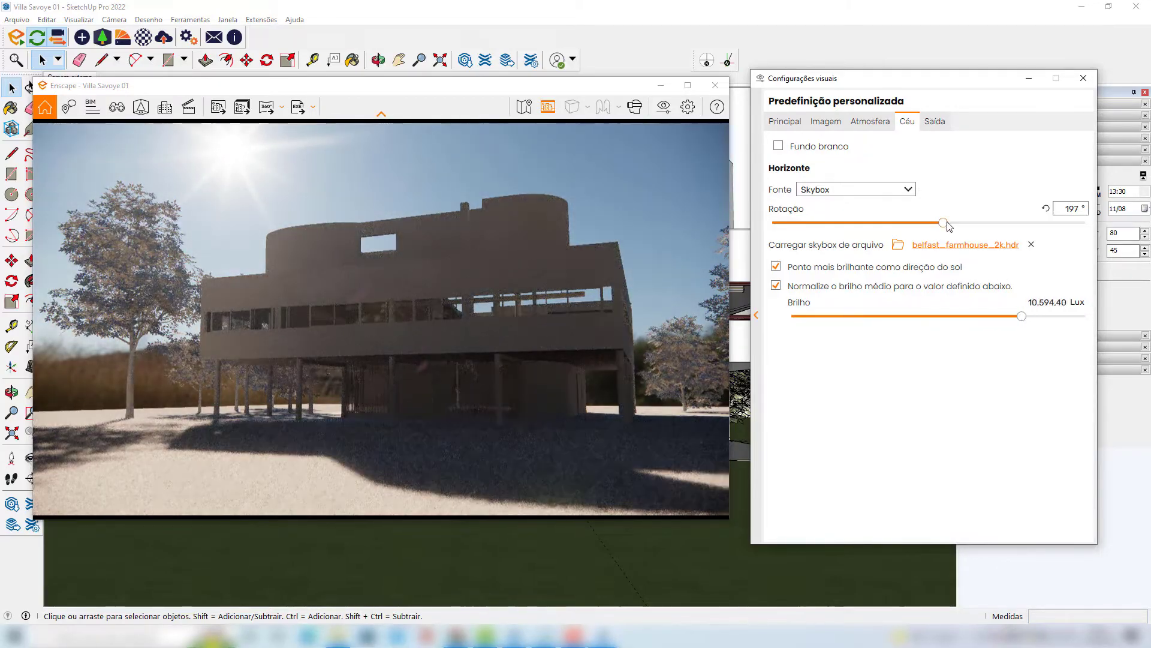
drag(946, 222, 883, 244)
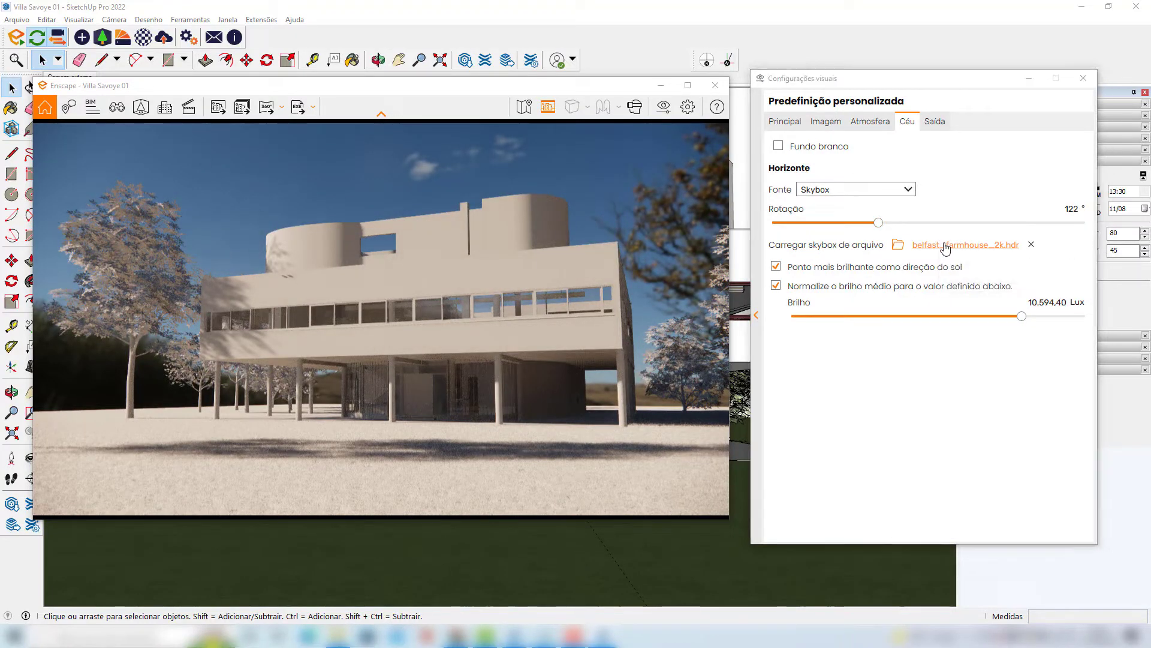
Step: Replace the skybox with the industrial_sunset_02_2k HDR file
click(898, 245)
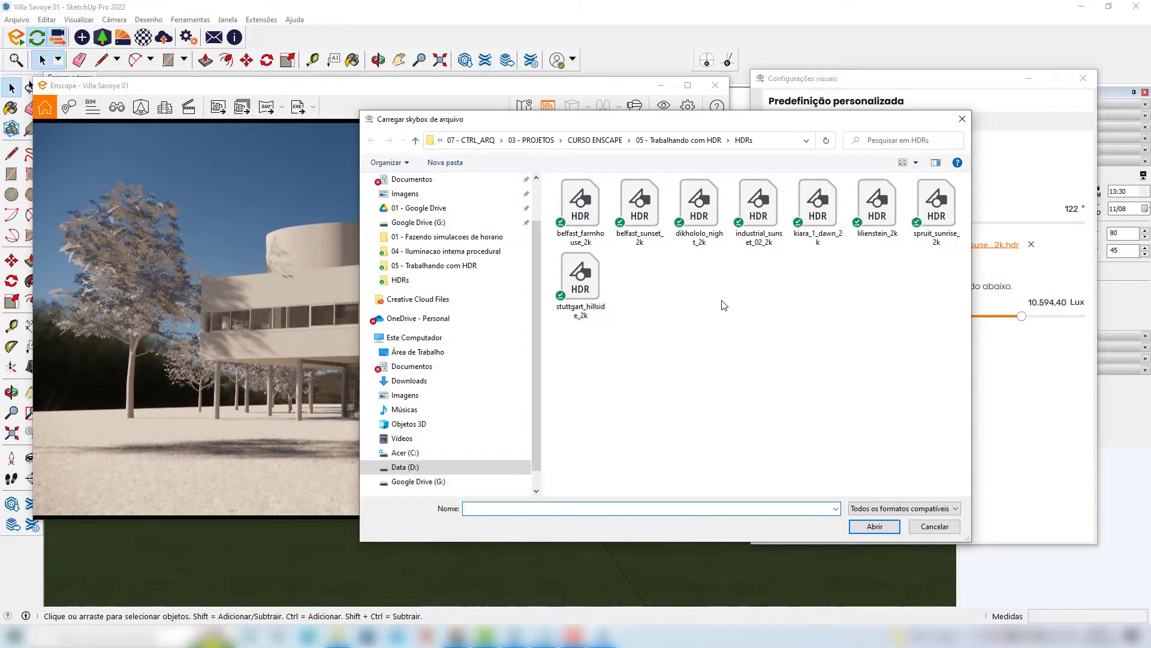
click(758, 206)
click(873, 527)
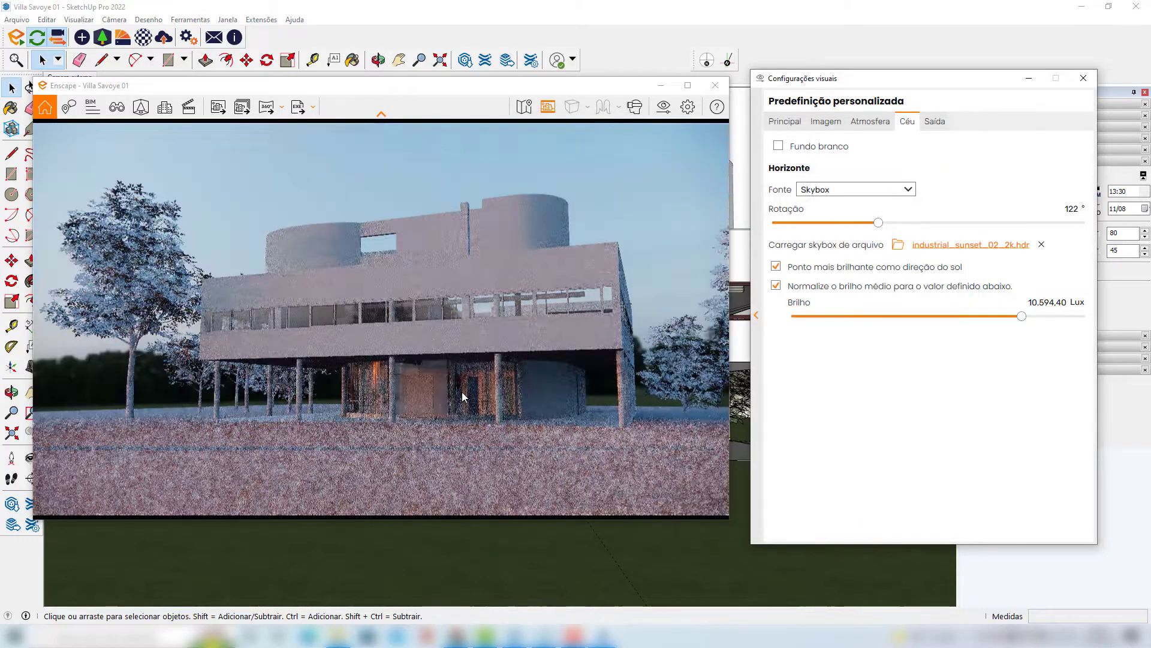
Step: Rotate the sunset skybox to about 23° and set its brightness to about 2.791,51 Lux
click(870, 223)
drag(872, 224, 896, 225)
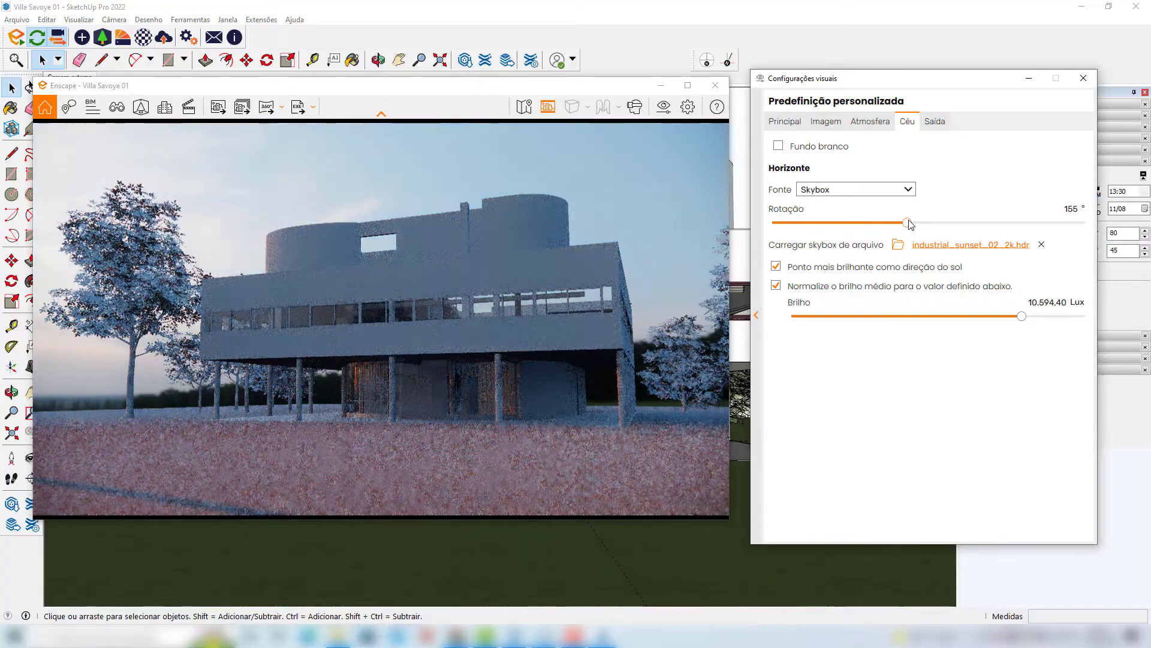
drag(922, 224, 934, 223)
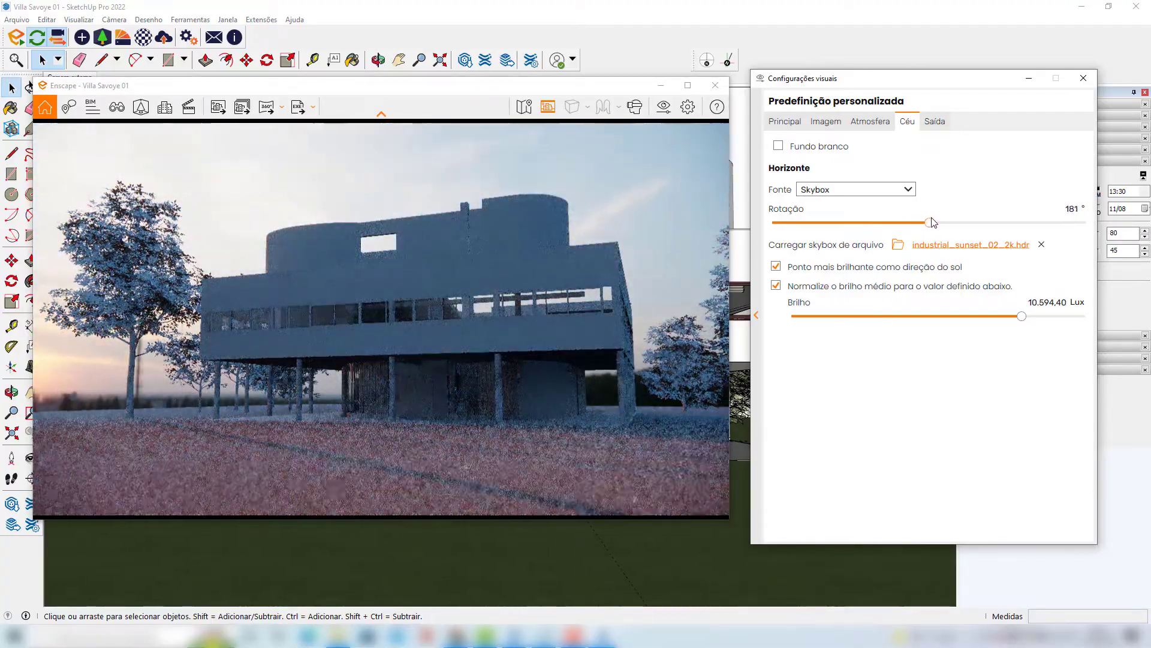
drag(940, 221, 873, 227)
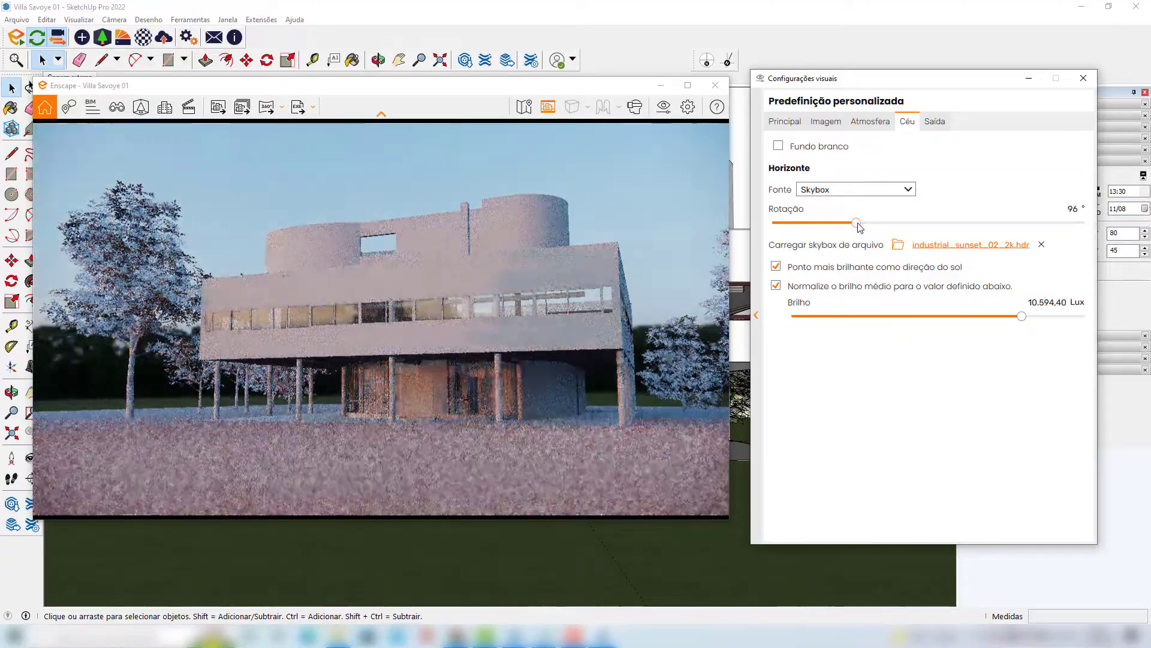
drag(839, 229, 797, 233)
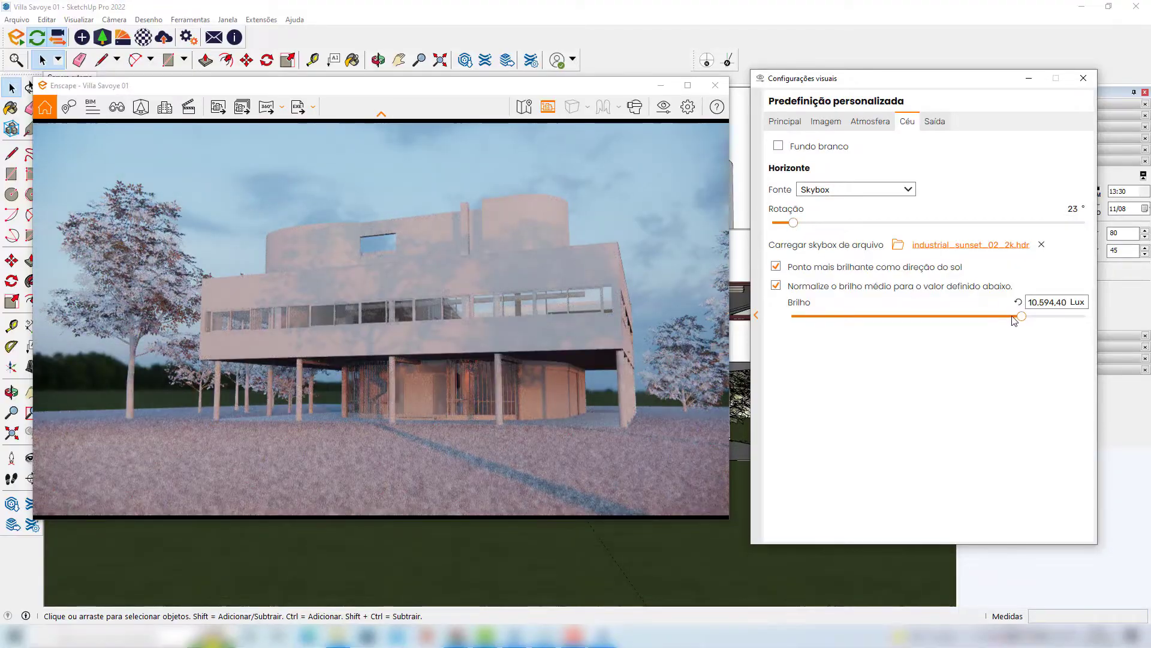
drag(1022, 316, 994, 322)
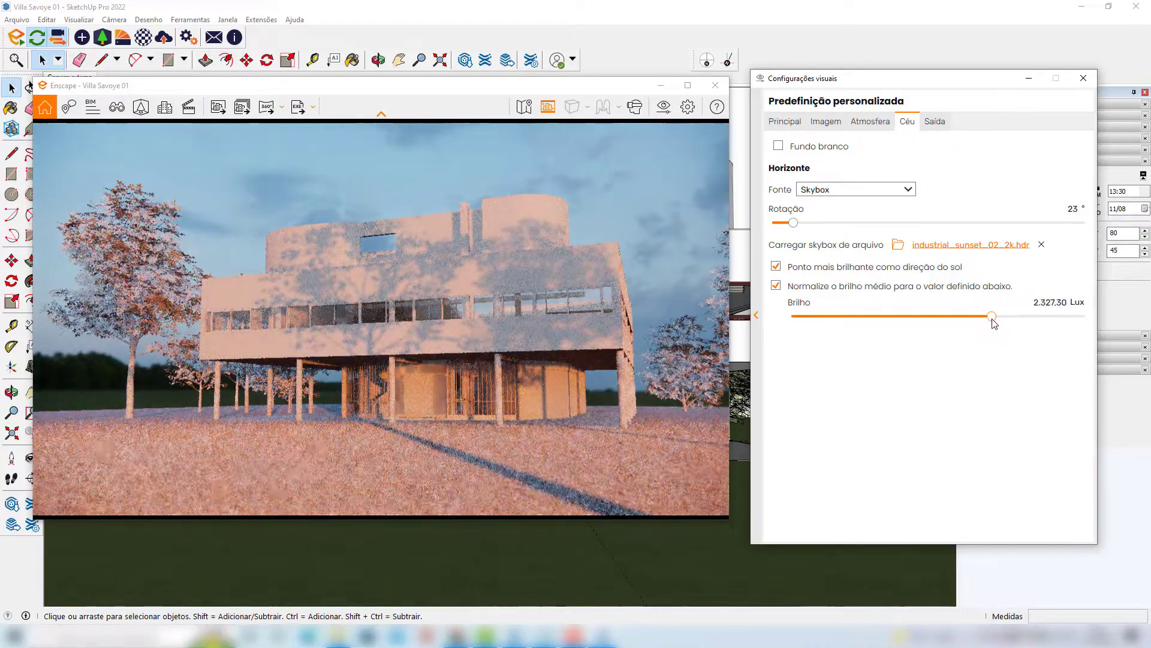
Step: Replace the skybox with the kiara_1_dawn_2k HDR file and rotate it to about 142°
click(966, 246)
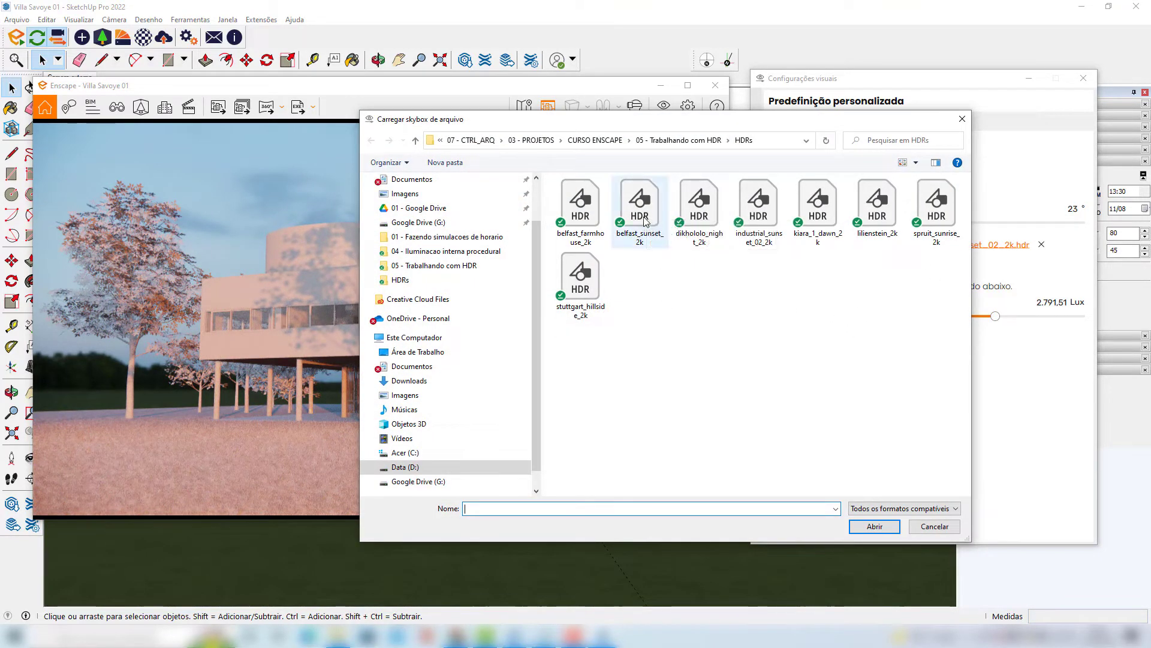
click(820, 217)
click(875, 527)
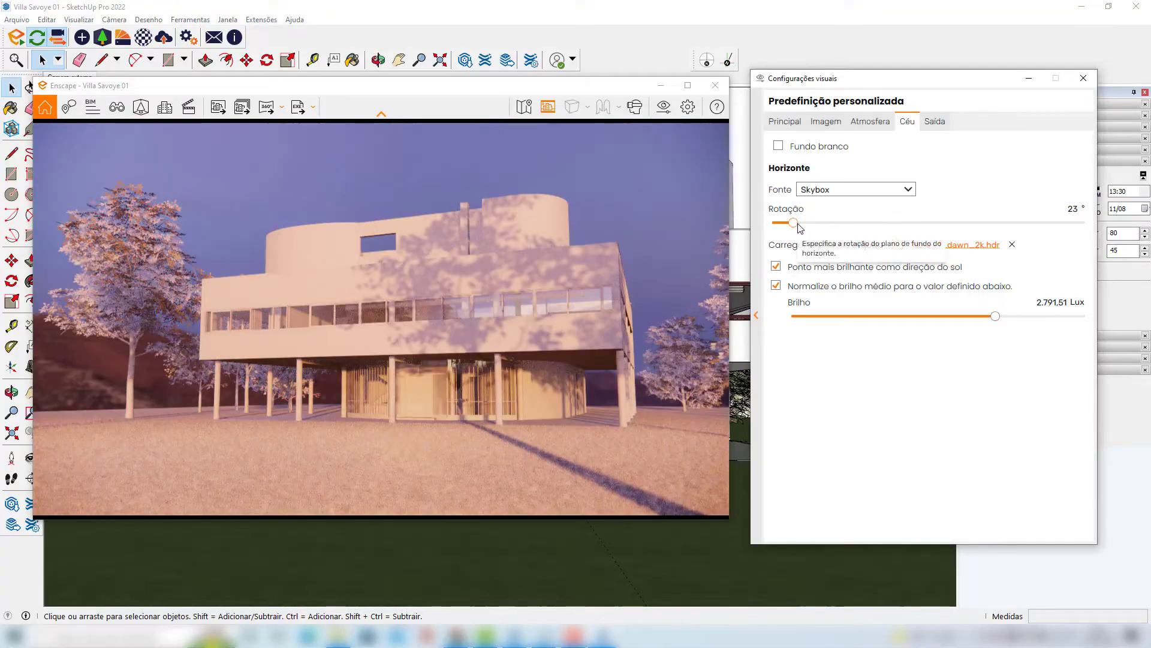
drag(799, 226, 895, 220)
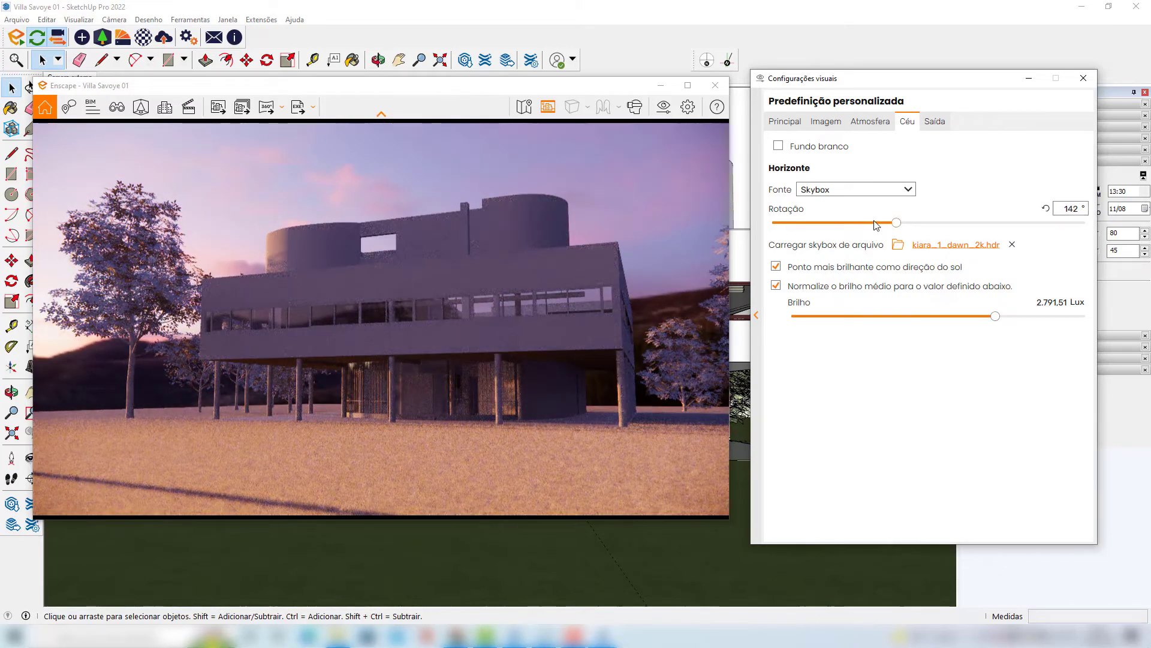
Step: Examine the dawn skybox lighting, sun position and shadows around the villa's corner from close up
scroll(127, 350, up, 4)
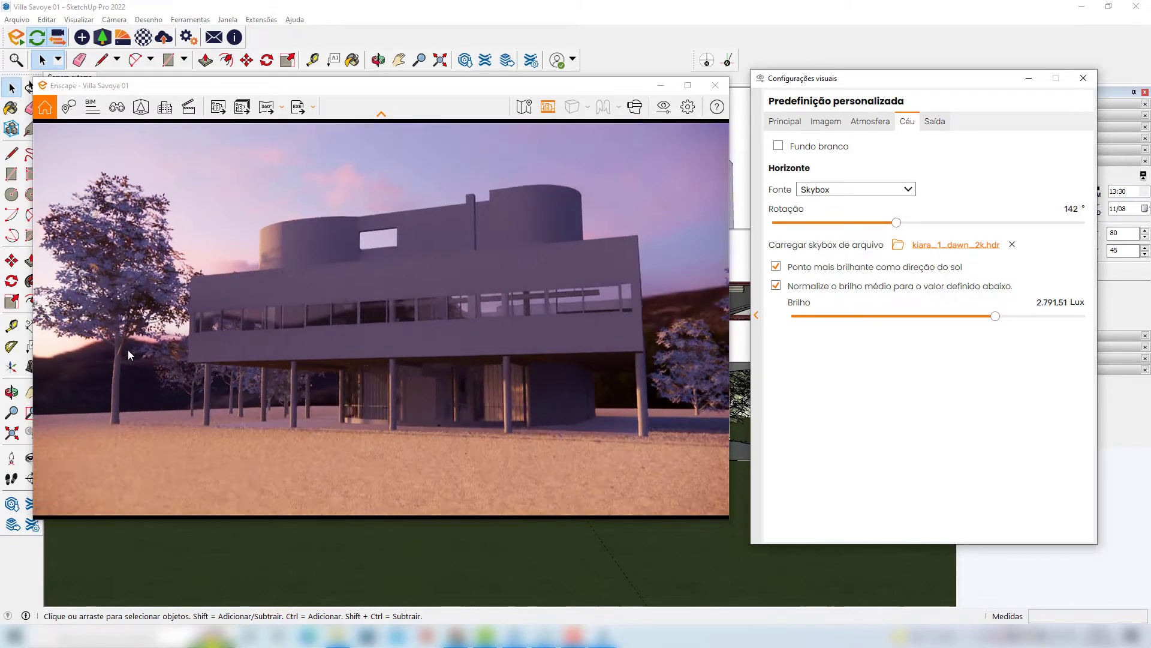
middle_drag(128, 350, 186, 351)
middle_drag(287, 321, 284, 322)
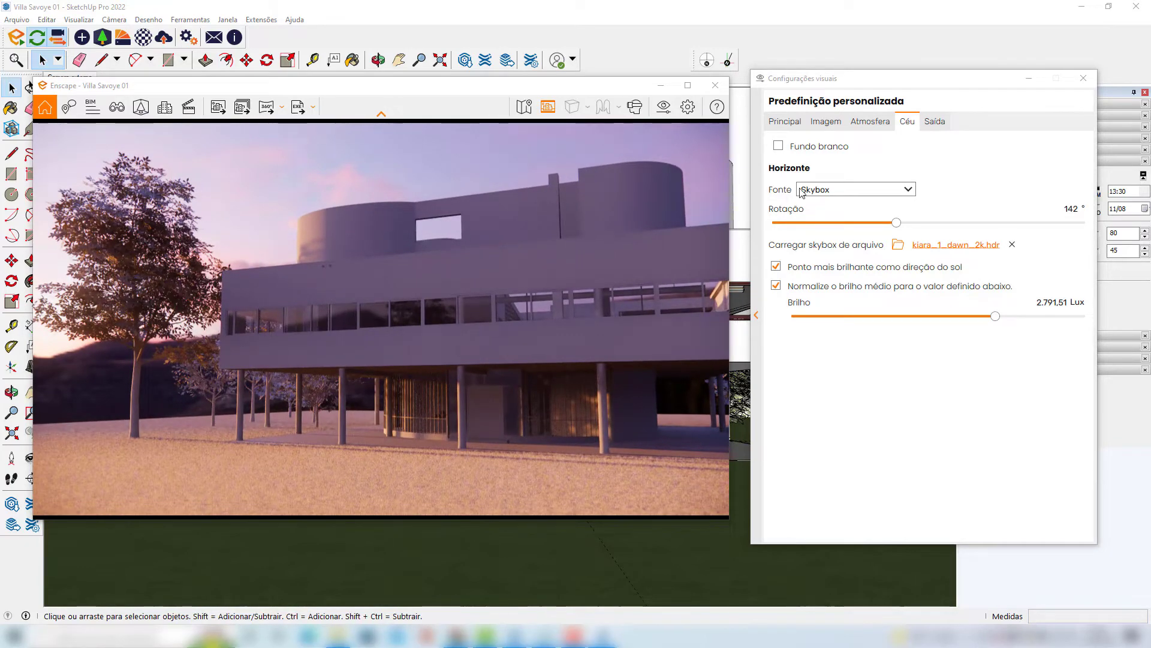
right_drag(314, 376, 108, 376)
middle_drag(313, 372, 430, 361)
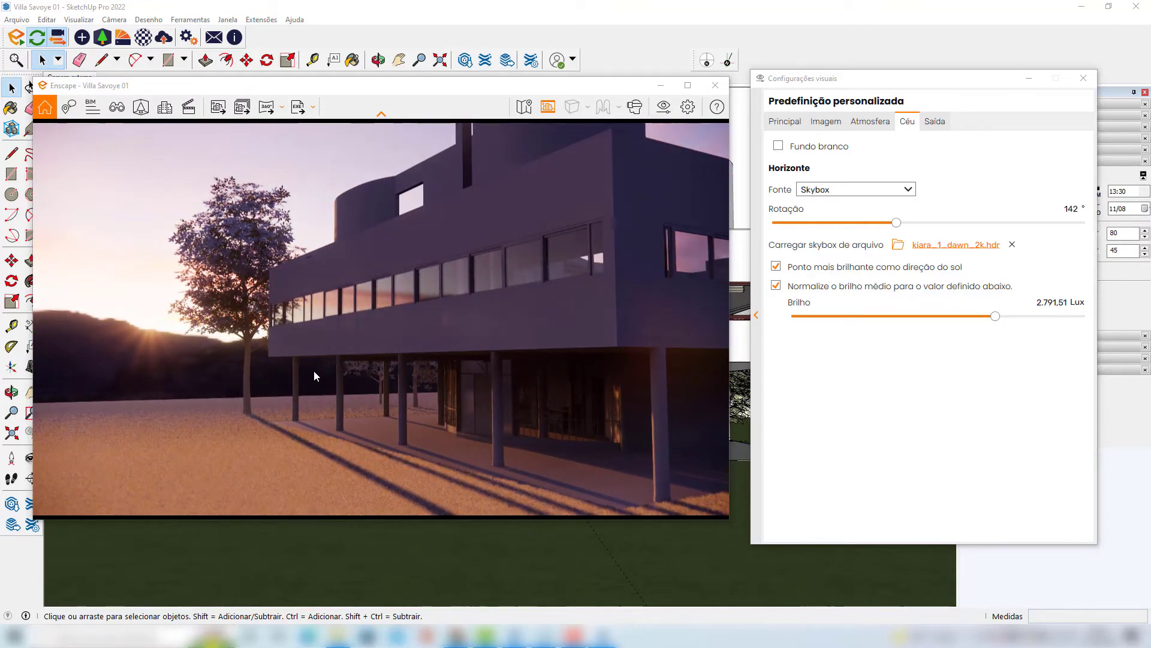